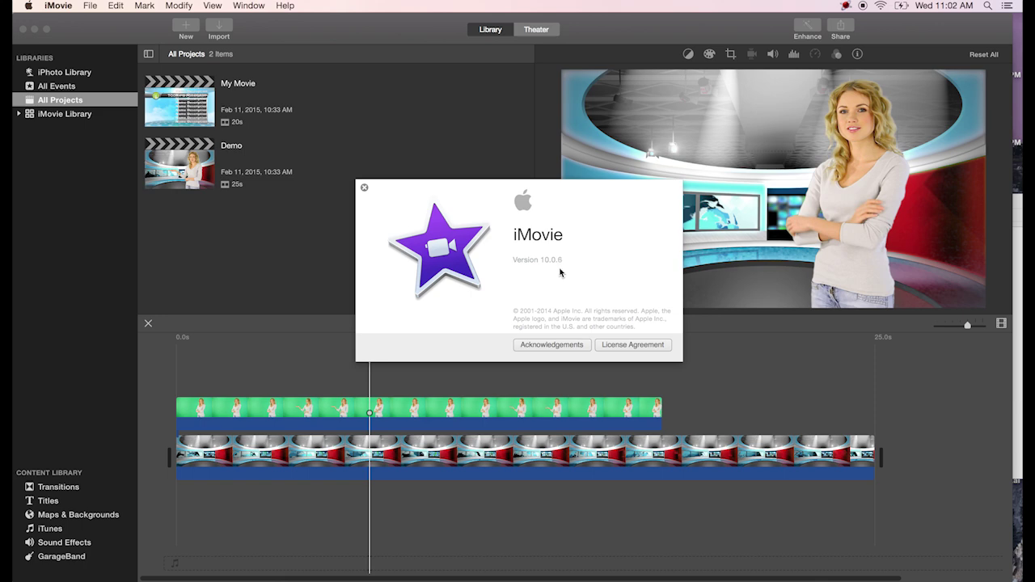
# Step: Close the About iMovie window and place the playhead in the Demo project timeline
pyautogui.click(364, 188)
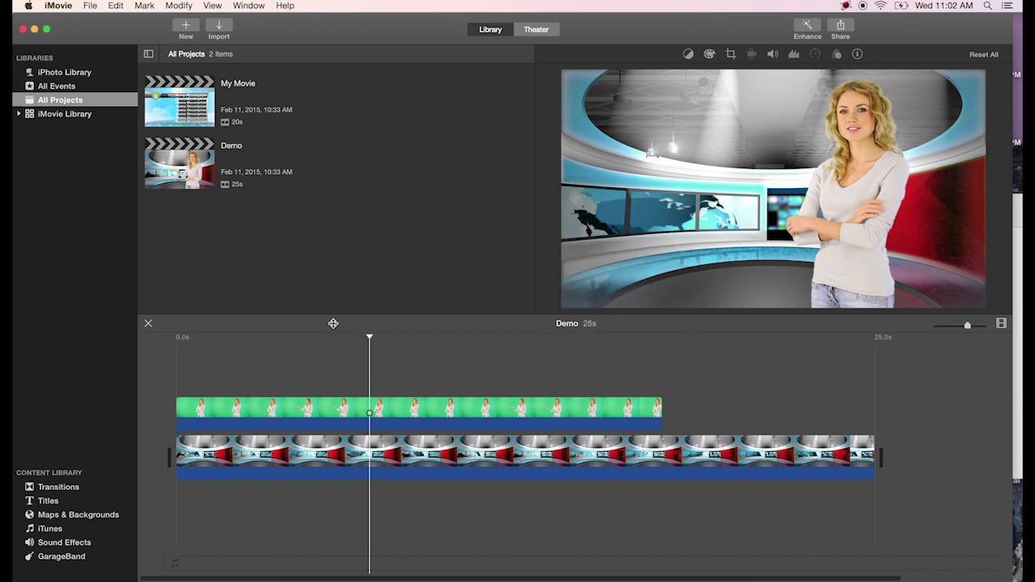
pyautogui.click(228, 378)
# Step: Switch to Finder's demo files folder with the studio backgrounds and green-screen clips
pyautogui.press('super+Tab')
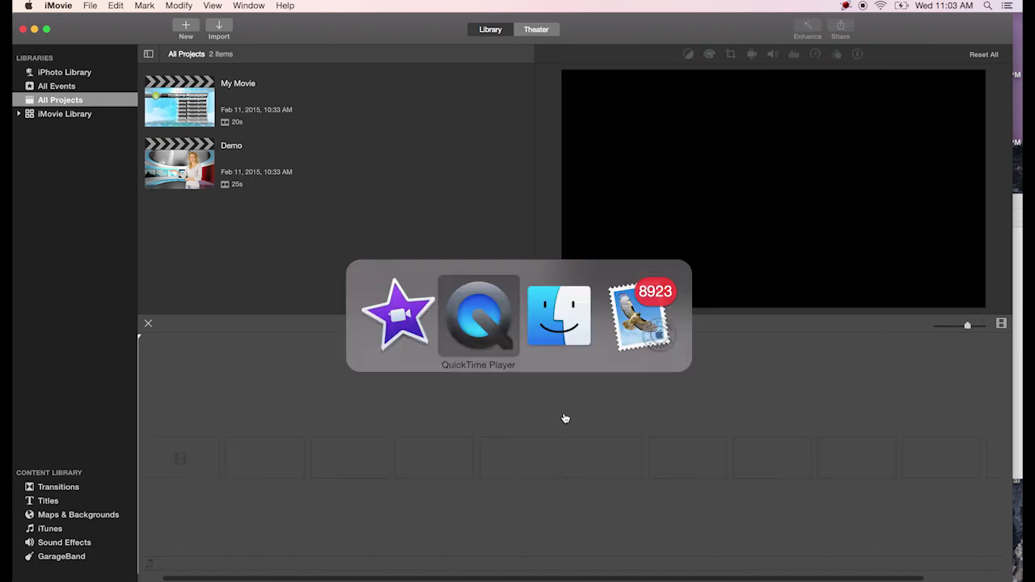
pyautogui.press('super+Tab')
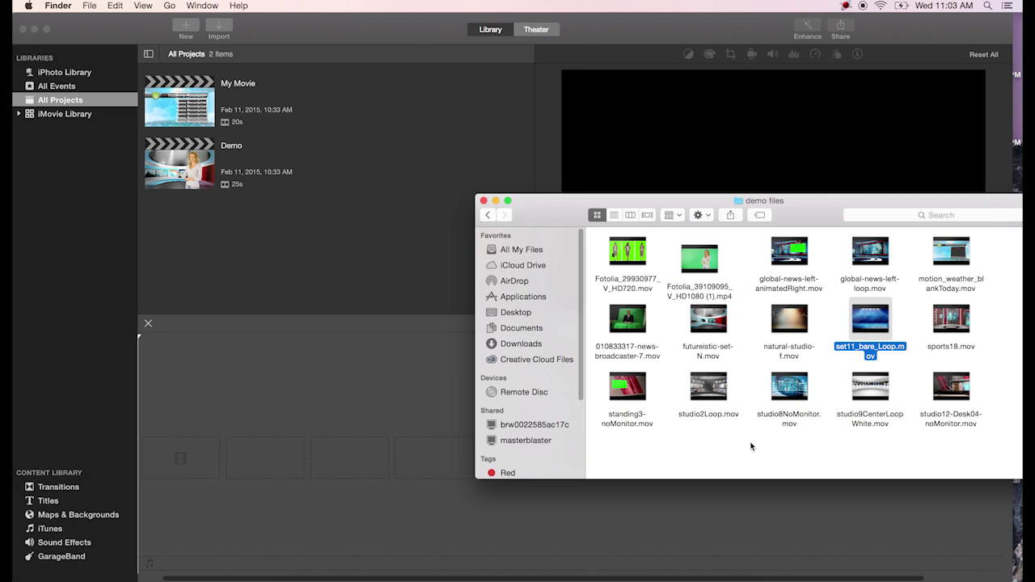
pyautogui.moveTo(707, 264)
# Step: Add futureistic-set-N.mov to the timeline with Fotolia_39109095_V_HD1080 (1).mp4 connected above it
pyautogui.moveTo(720, 332); pyautogui.dragTo(158, 458)
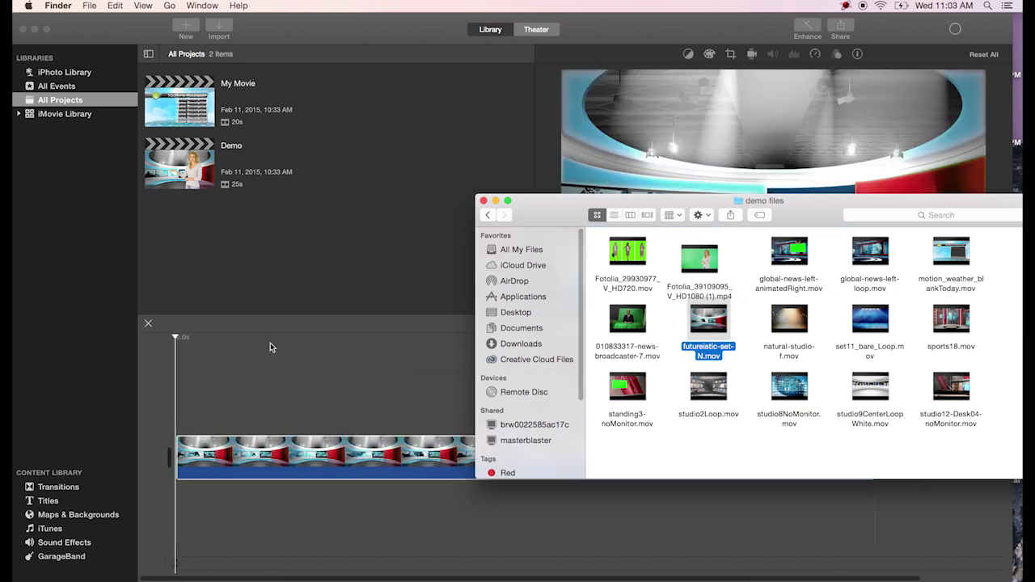
pyautogui.moveTo(713, 271); pyautogui.dragTo(166, 416)
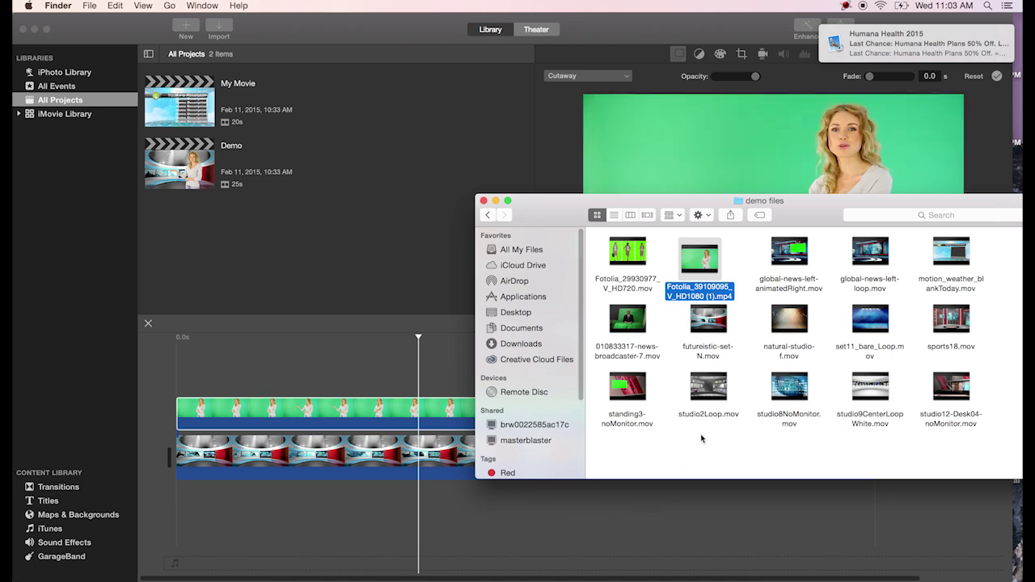
# Step: Select the green-screen presenter clip and set its overlay style to Green/Blue Screen
pyautogui.click(307, 342)
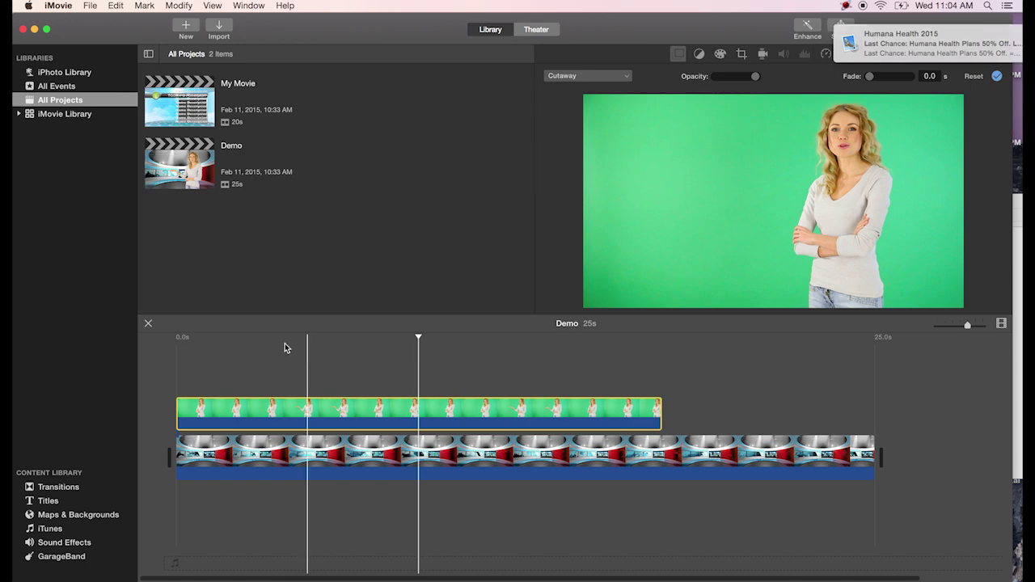
pyautogui.moveTo(681, 204)
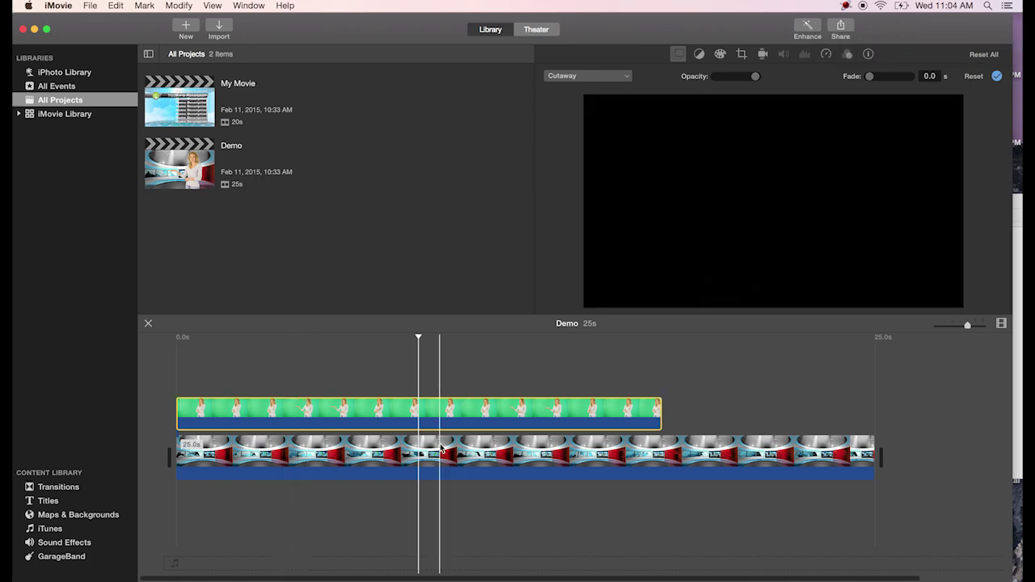
pyautogui.click(485, 348)
pyautogui.click(478, 416)
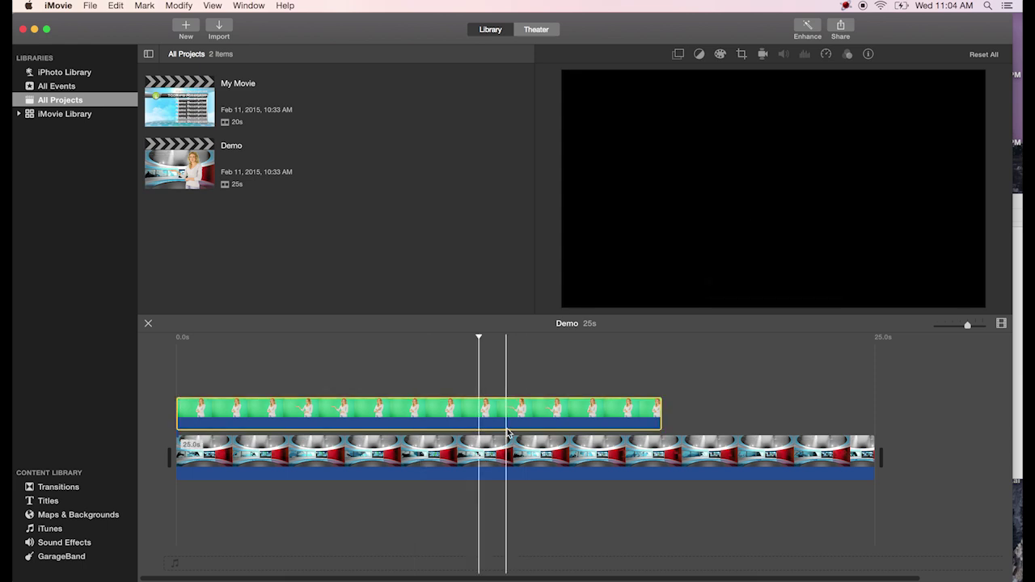
pyautogui.click(677, 55)
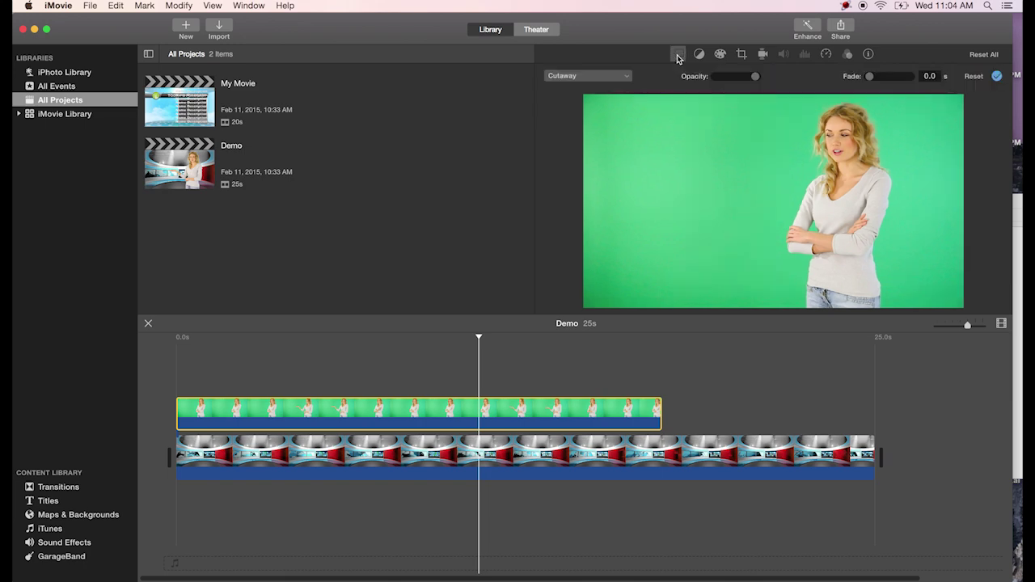
pyautogui.click(629, 79)
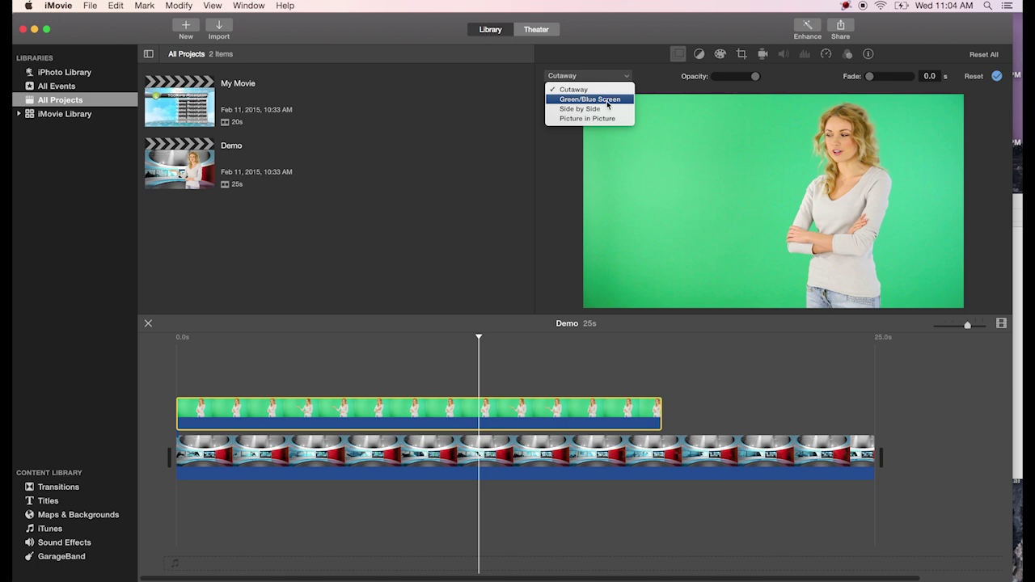
pyautogui.click(607, 104)
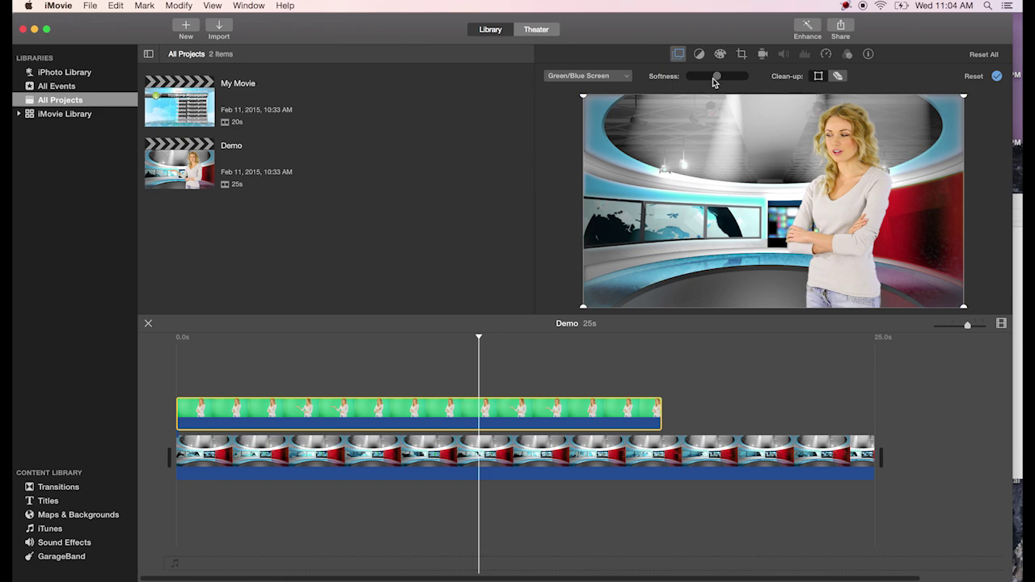
# Step: Tune the Green/Blue Screen Softness slider, lowering it to roughly the middle
pyautogui.moveTo(718, 80); pyautogui.dragTo(743, 76)
pyautogui.moveTo(841, 187)
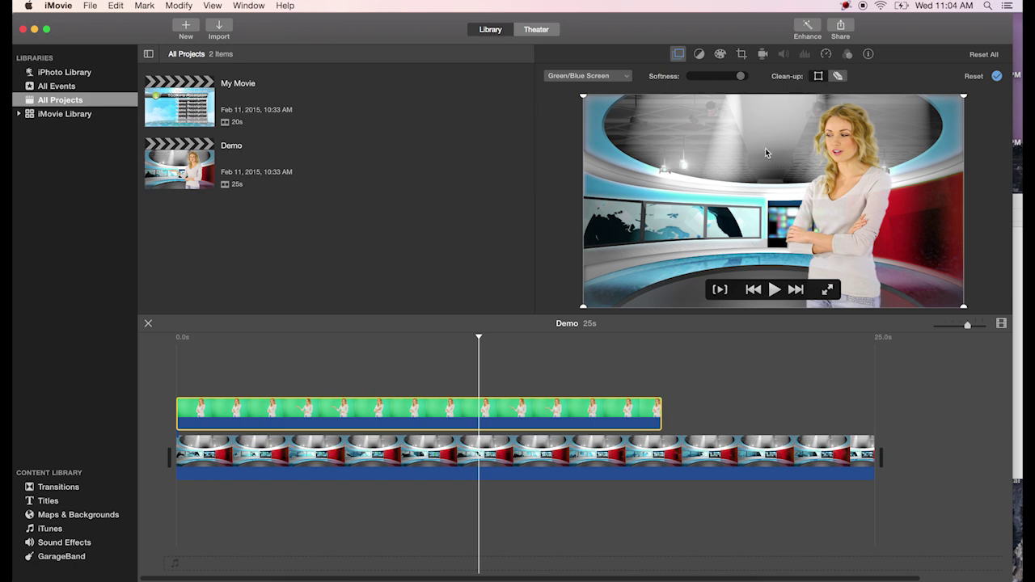
pyautogui.moveTo(742, 76); pyautogui.dragTo(714, 77)
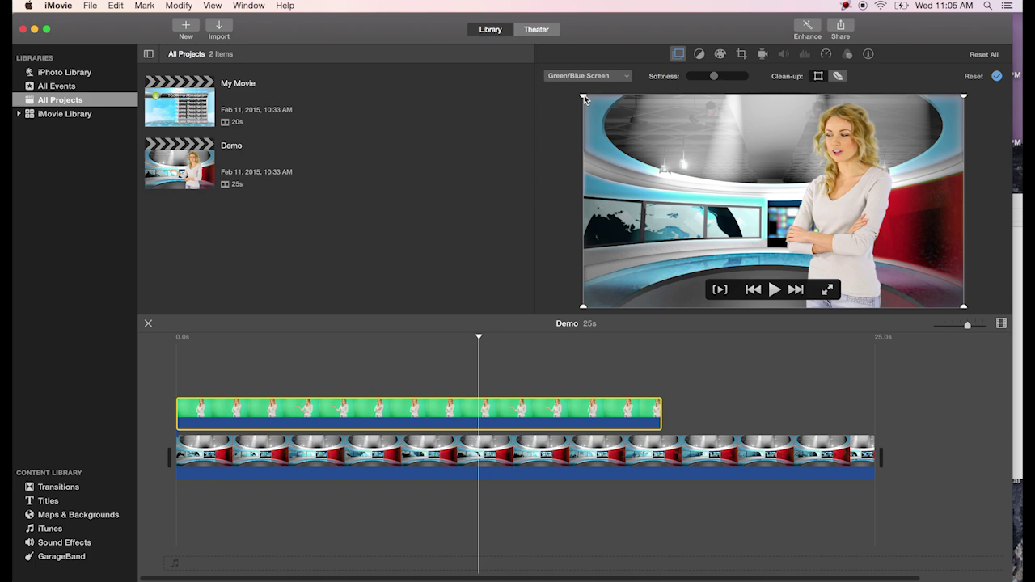
# Step: Pull the matte's top-left and bottom-left corners inward and pick the Clean-up eraser
pyautogui.moveTo(583, 97); pyautogui.dragTo(670, 96)
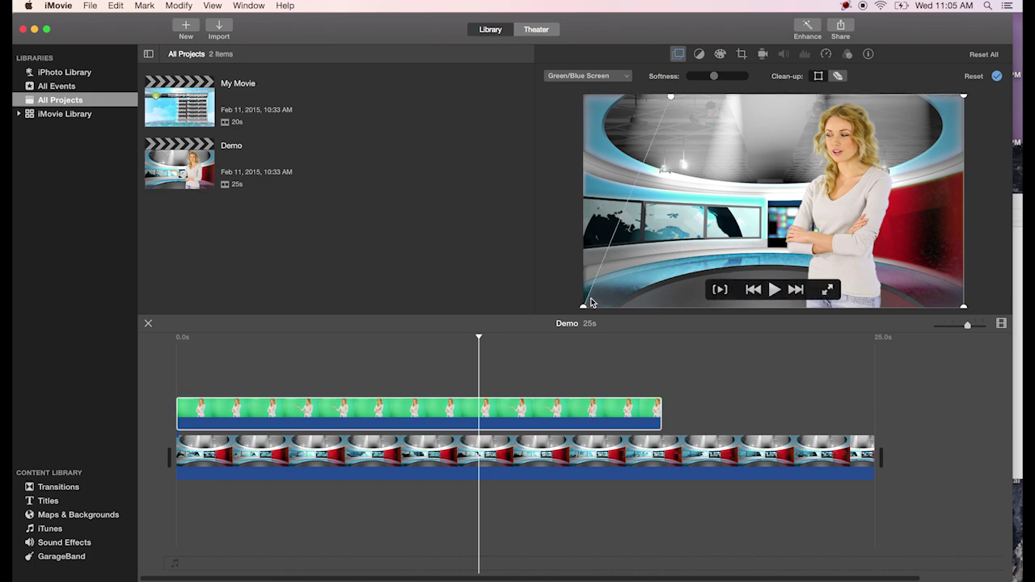
pyautogui.moveTo(585, 306); pyautogui.dragTo(637, 302)
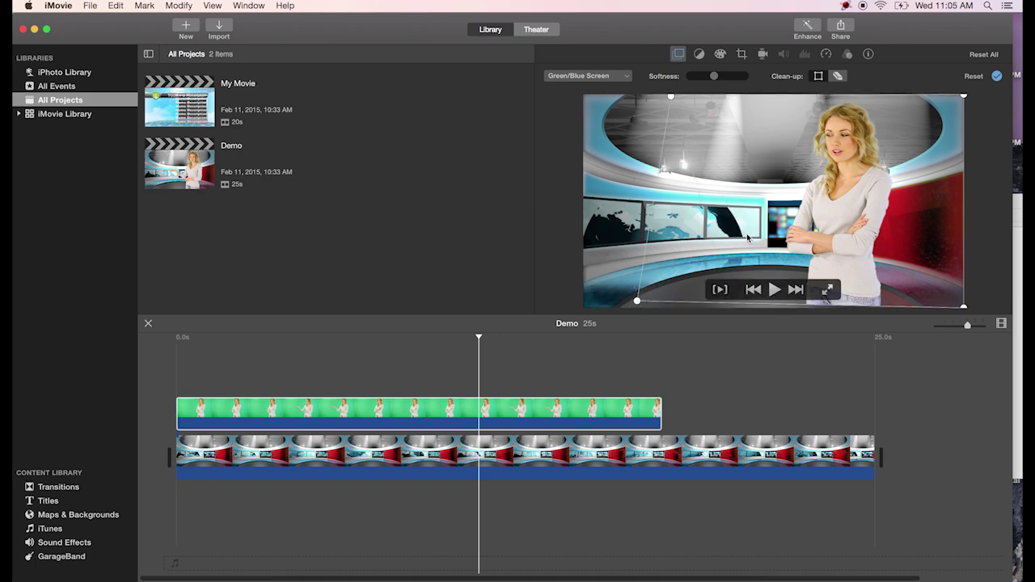
pyautogui.click(839, 77)
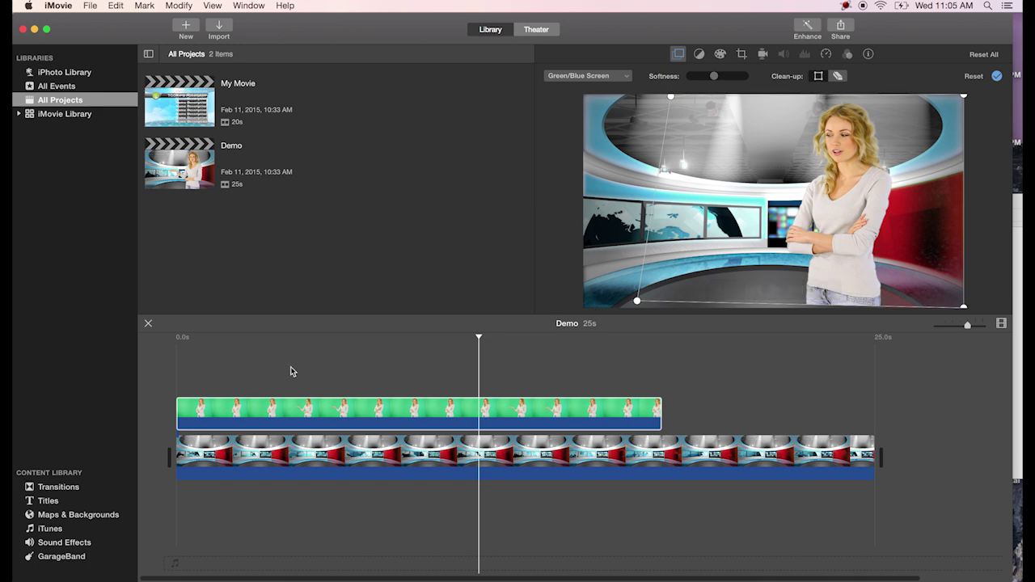
# Step: Play the keyed presenter composite from the start of the green clip
pyautogui.click(344, 349)
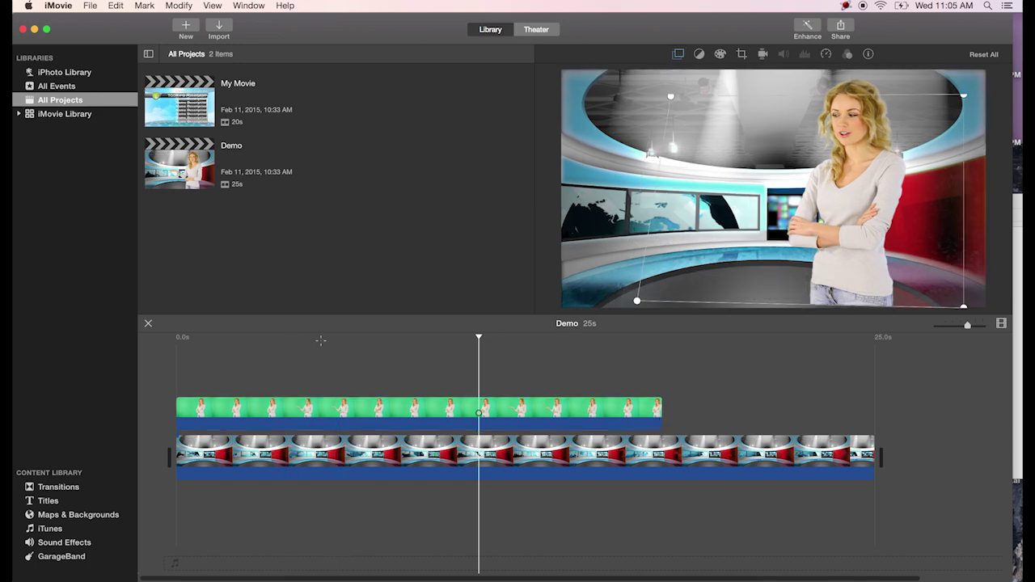
pyautogui.click(294, 414)
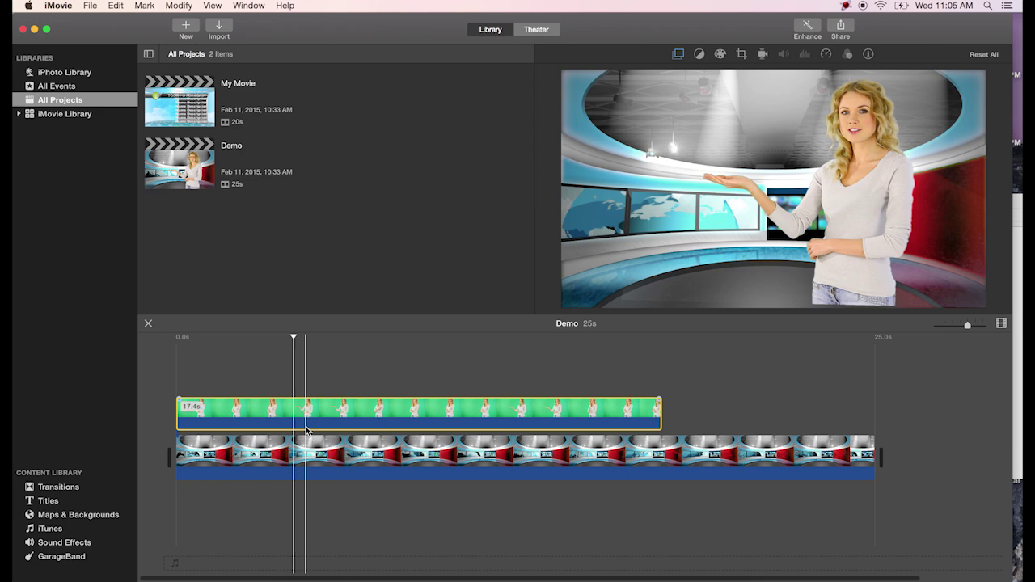
pyautogui.press('space')
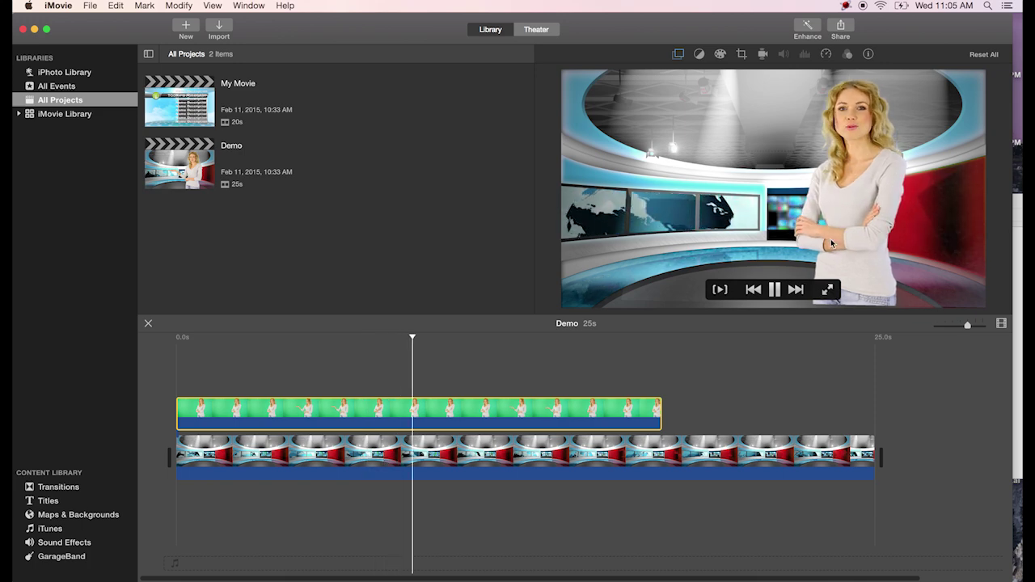
# Step: Select the 25-second studio background clip for copying
pyautogui.click(506, 372)
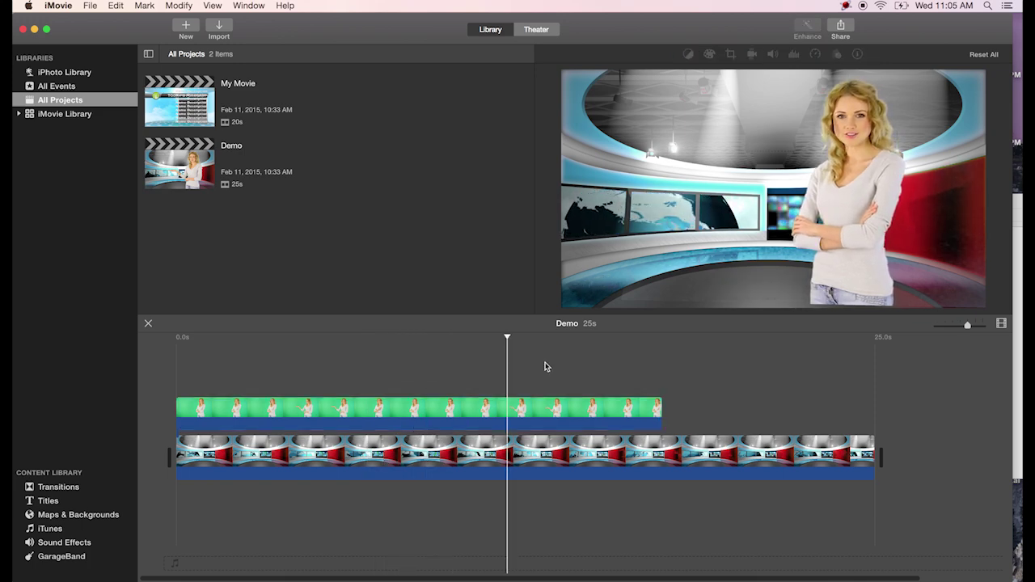
pyautogui.click(758, 457)
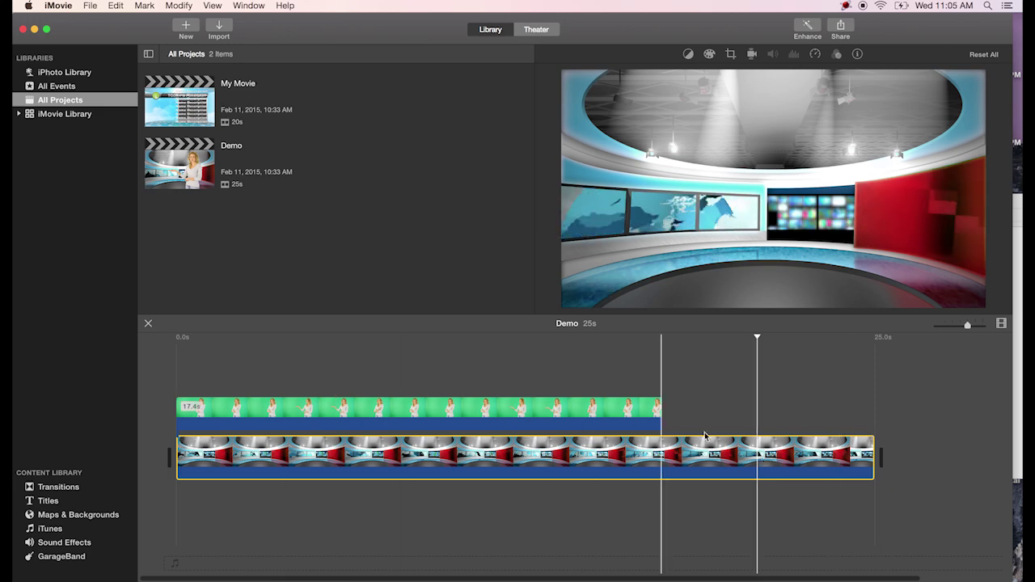
pyautogui.click(922, 450)
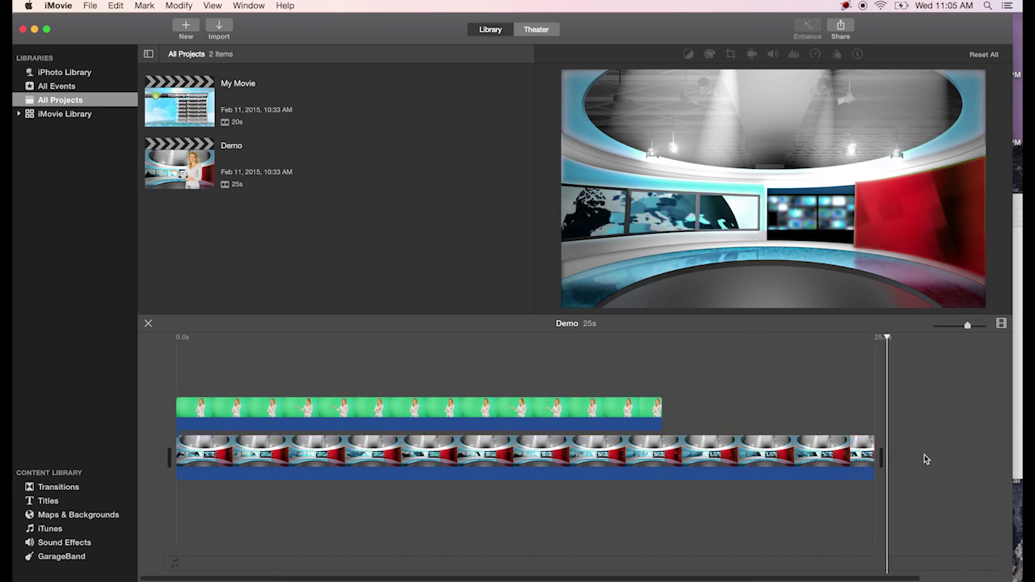
pyautogui.click(824, 469)
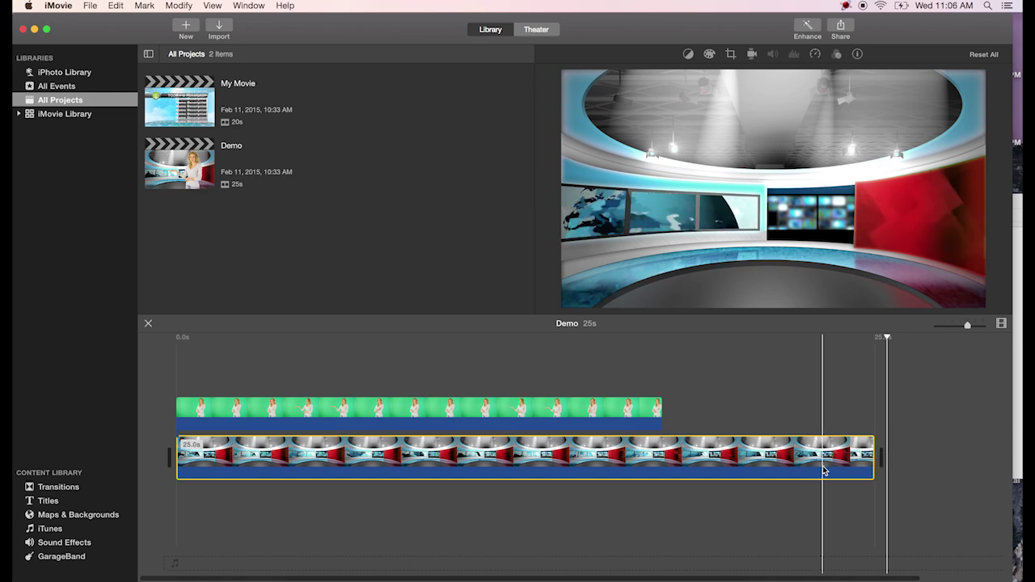
# Step: Paste the studio background clip four times and zoom out to show all six copies
pyautogui.press('super+v')
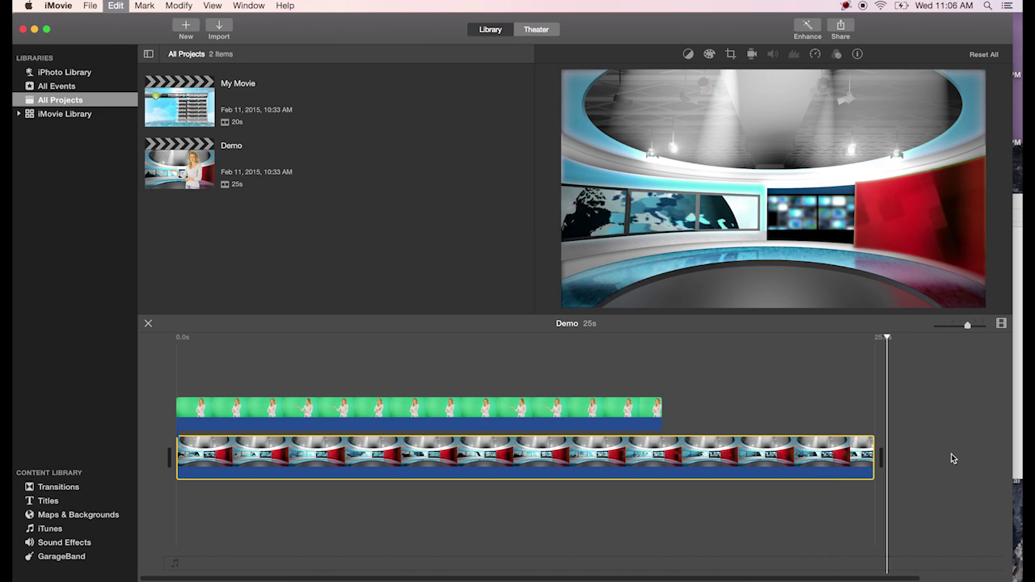
pyautogui.press('super+v')
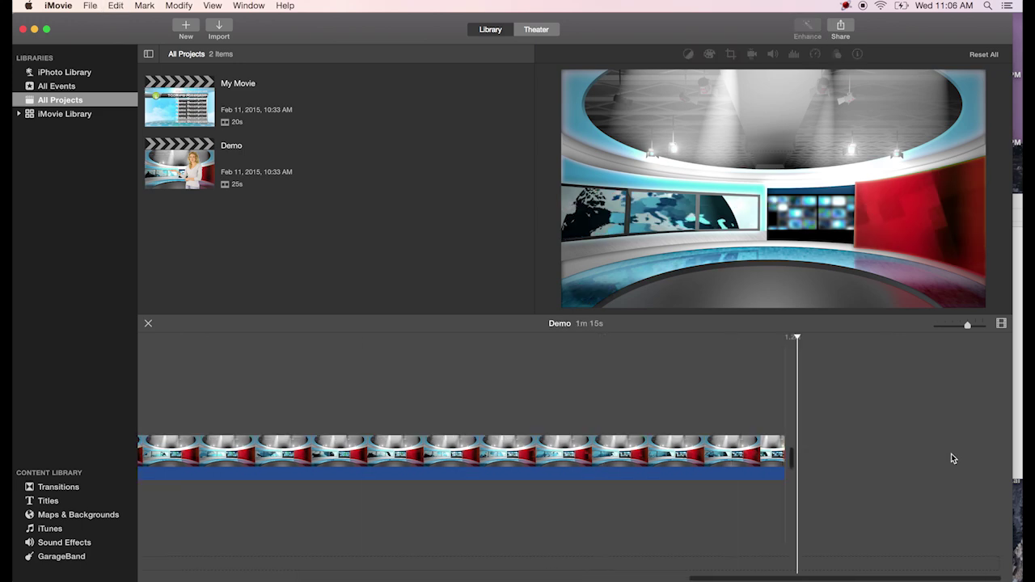
pyautogui.press('super+v')
pyautogui.press('super+v')
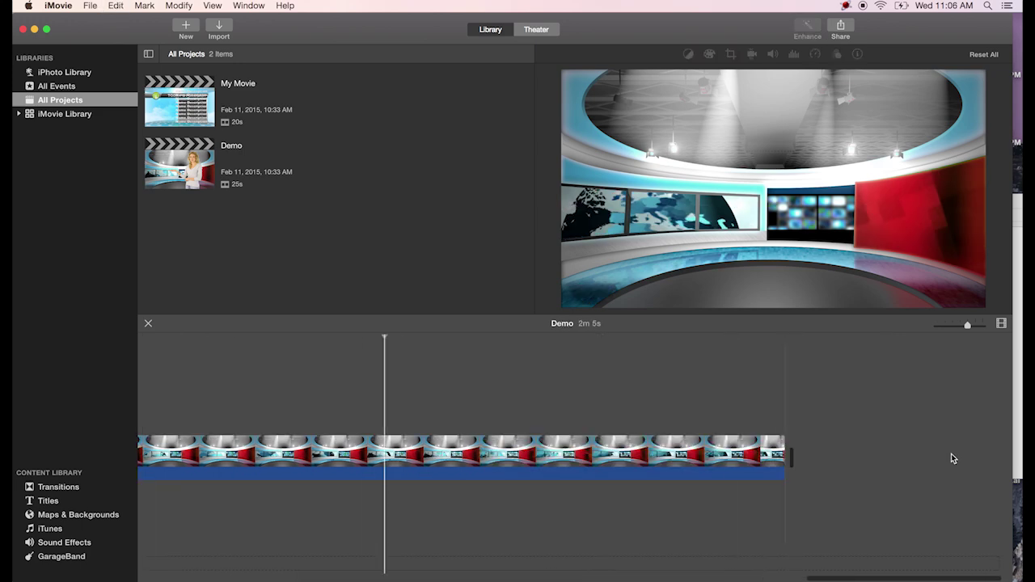
pyautogui.press('super+v')
pyautogui.moveTo(968, 325); pyautogui.dragTo(946, 325)
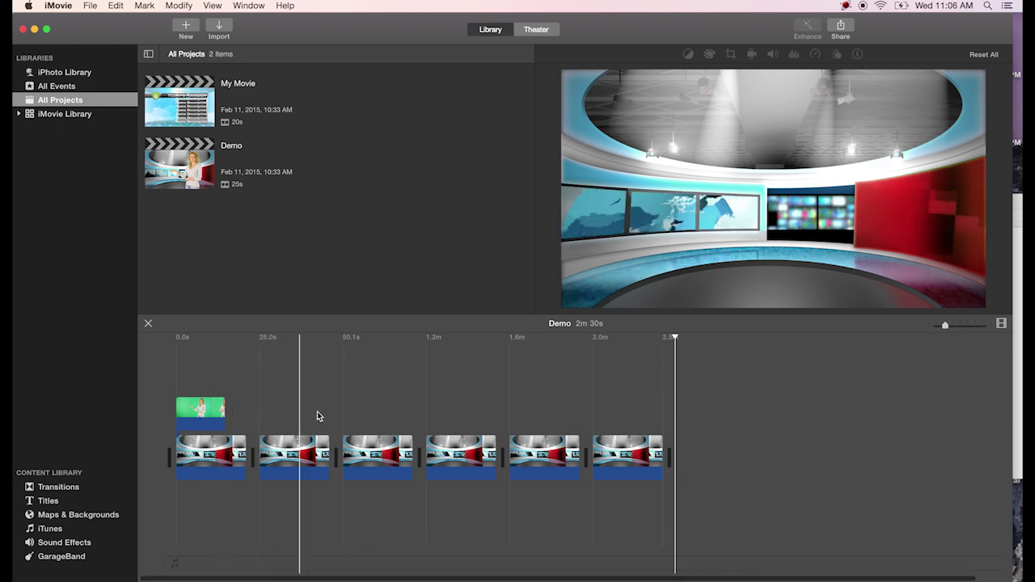
# Step: Play the project's opening and select the 17.4s keyed presenter clip
pyautogui.click(236, 426)
pyautogui.moveTo(236, 426); pyautogui.dragTo(209, 407)
pyautogui.press('space')
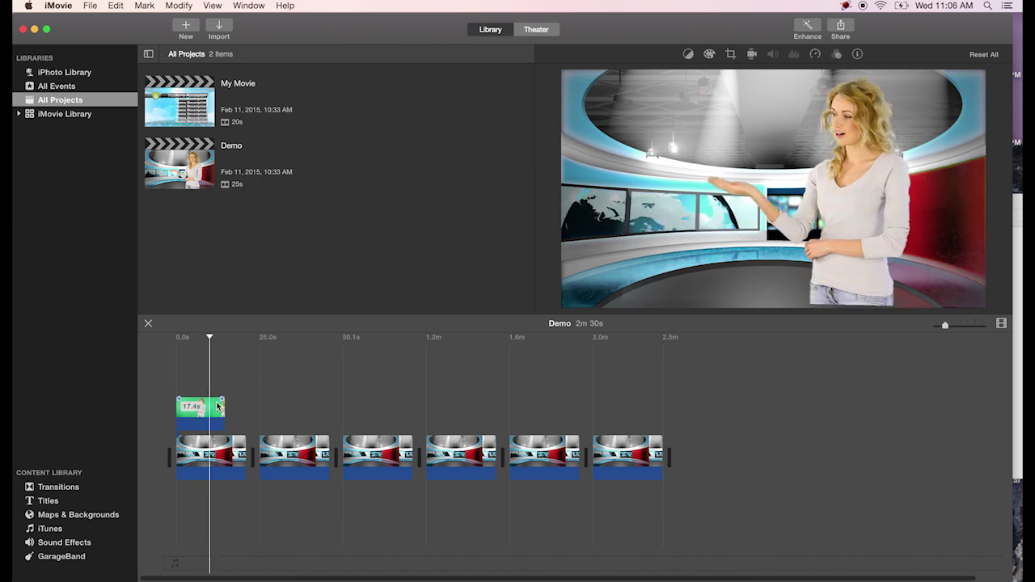
pyautogui.click(216, 407)
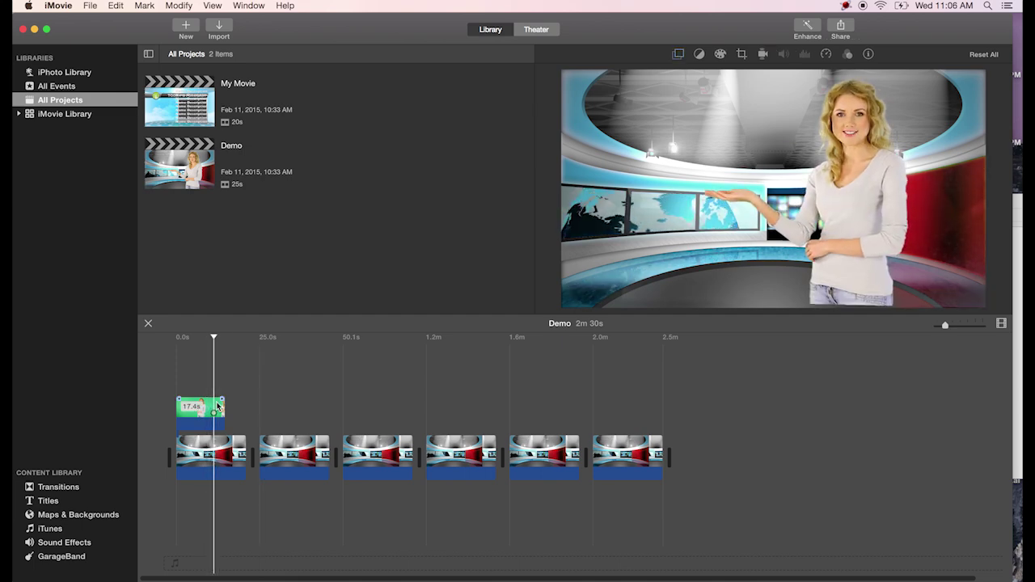